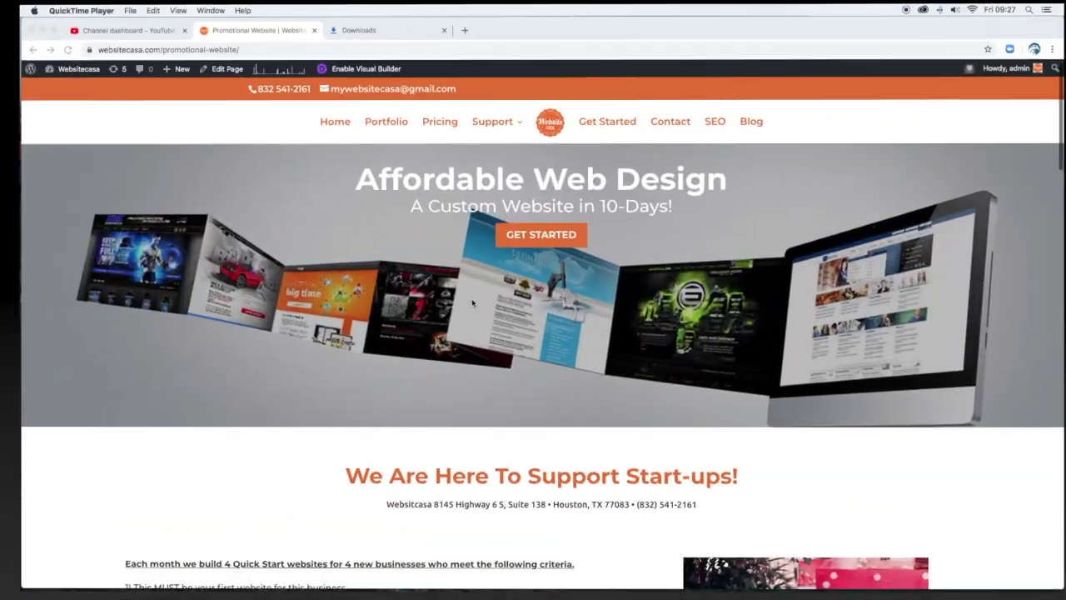
{"action": "scroll", "coordinate": [462, 300], "scroll_direction": "down", "scroll_amount": 2}
{"action": "scroll", "coordinate": [463, 305], "scroll_direction": "down", "scroll_amount": 2}
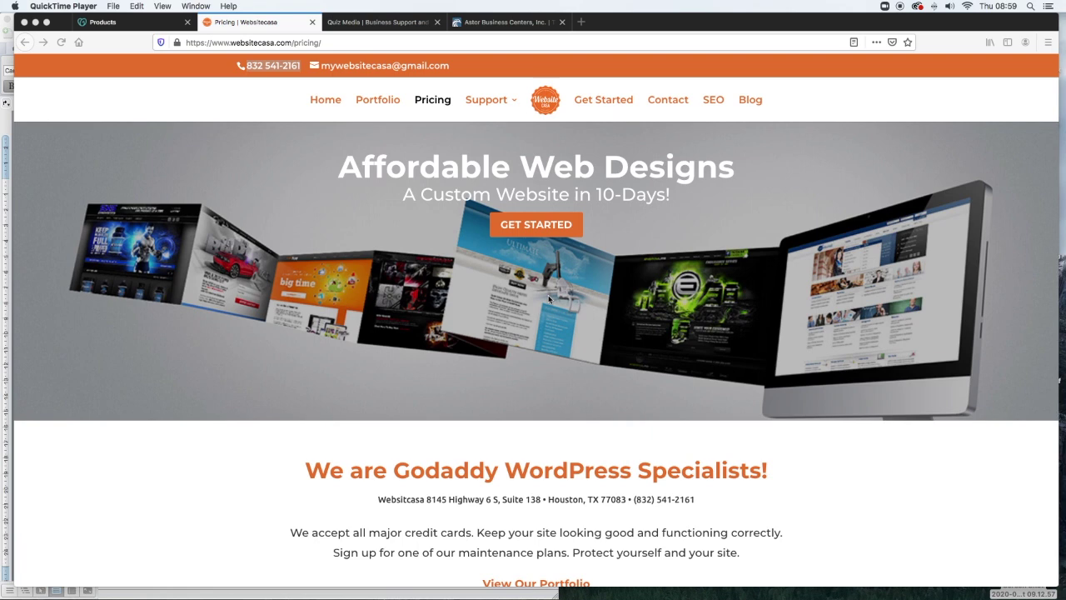
In the GoDaddy product list, collapse Domains, expand Web Hosting and manage the websitecasa.com hosting plan.
{"action": "left_click", "coordinate": [117, 27]}
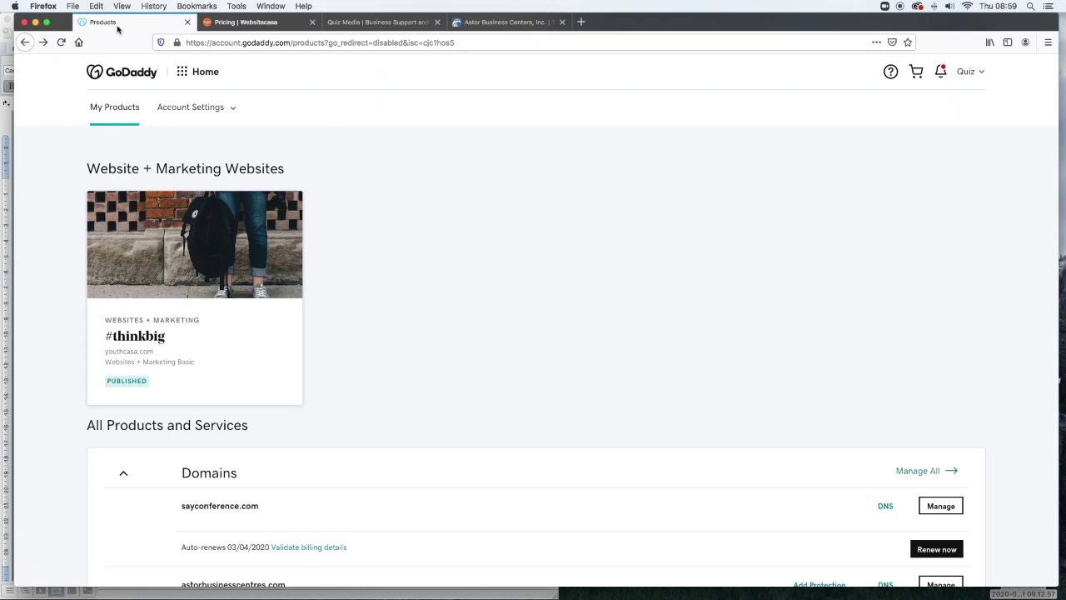
{"action": "scroll", "coordinate": [514, 283], "scroll_direction": "down", "scroll_amount": 5}
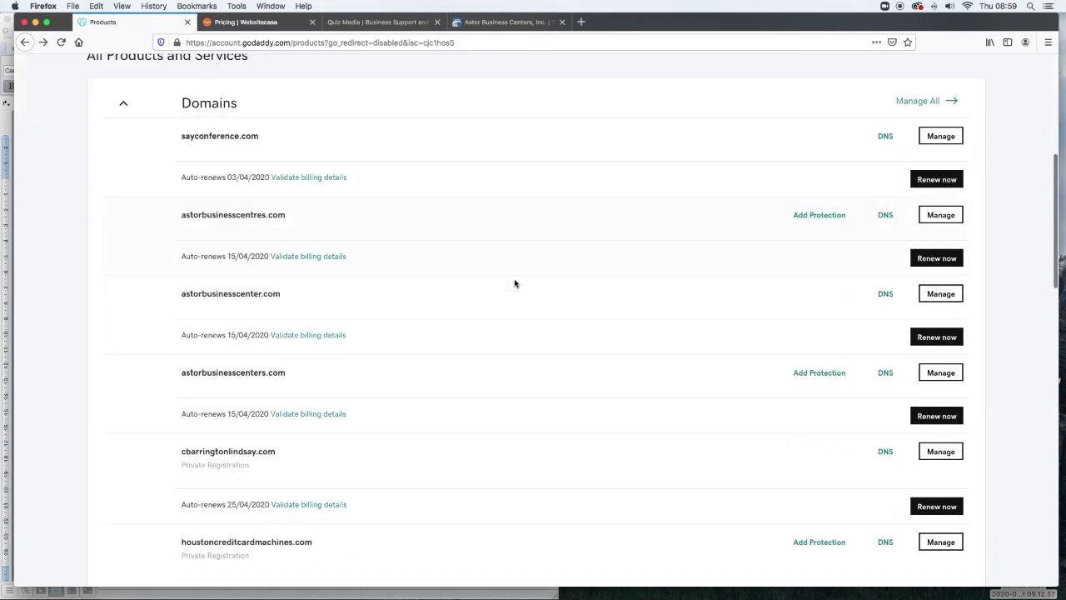
{"action": "left_click", "coordinate": [123, 234]}
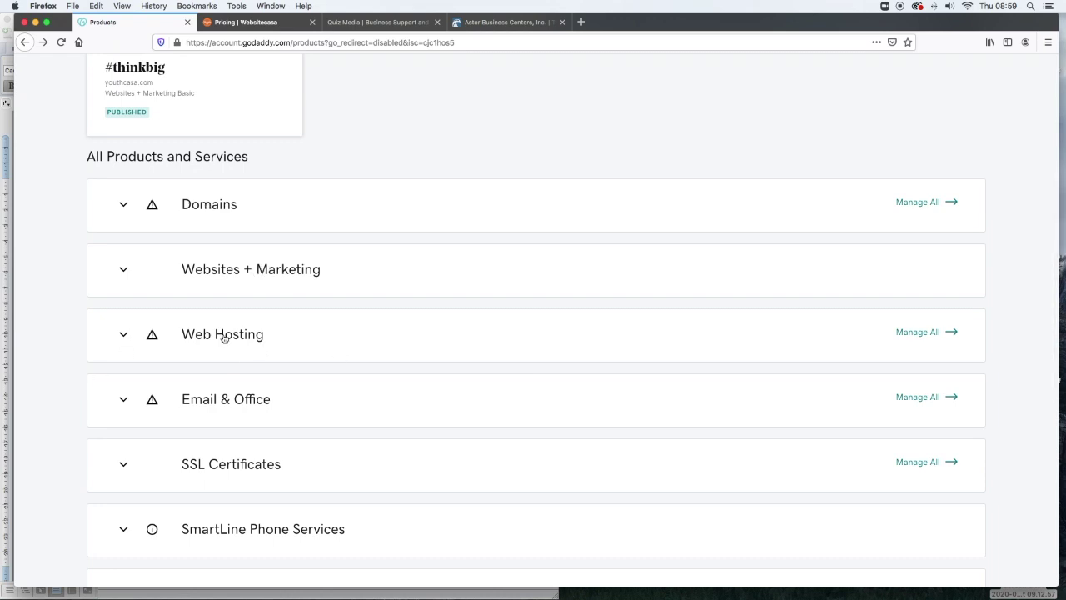
{"action": "left_click", "coordinate": [124, 337]}
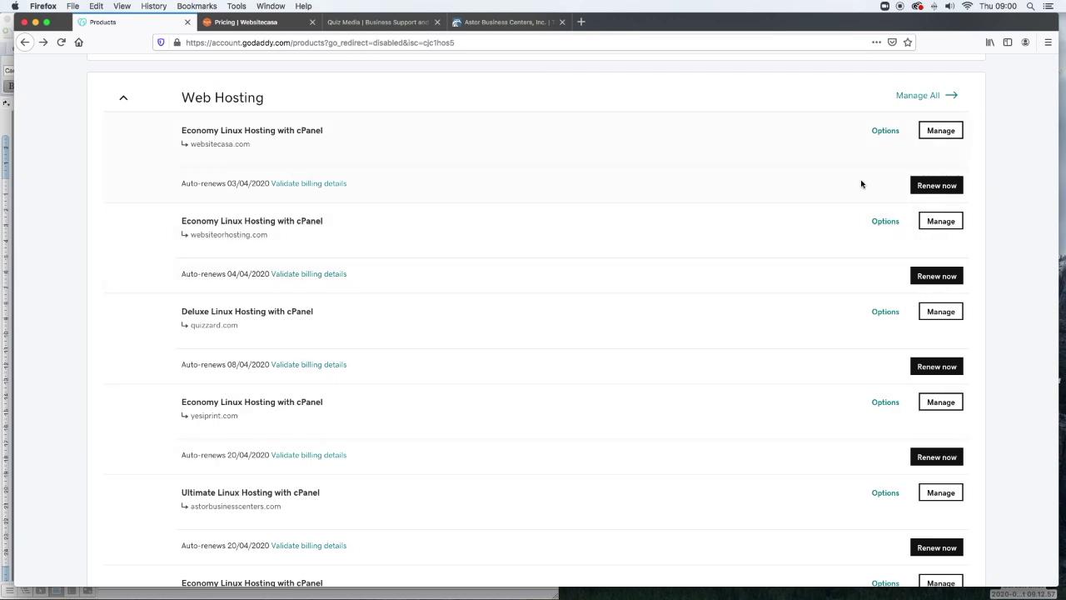
{"action": "left_click", "coordinate": [944, 132]}
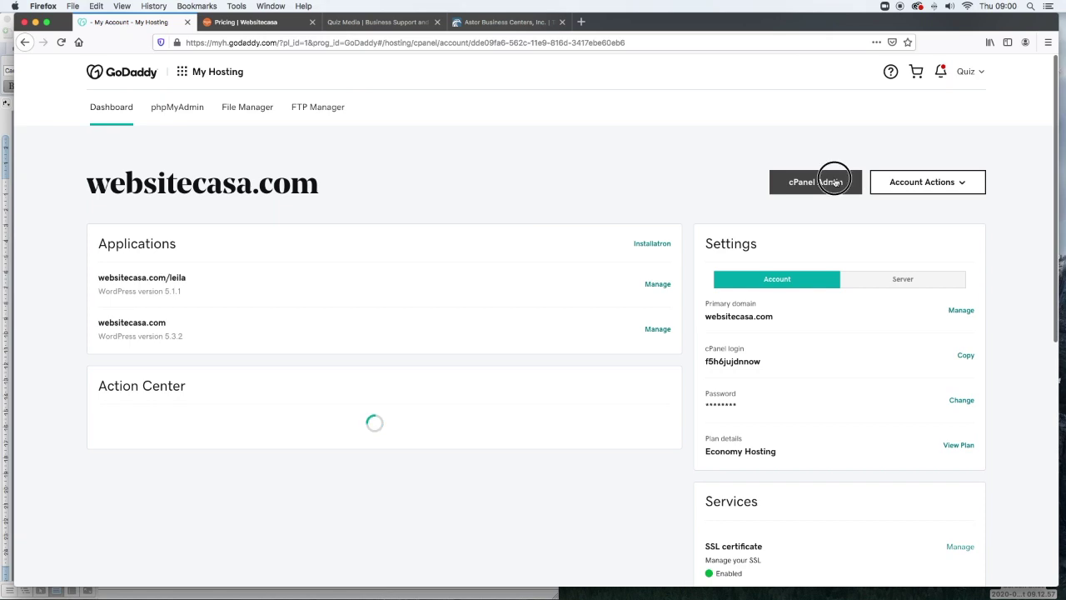
Open cPanel Admin for websitecasa.com and launch the Installatron Applications Installer from the Software section.
{"action": "left_click", "coordinate": [836, 181]}
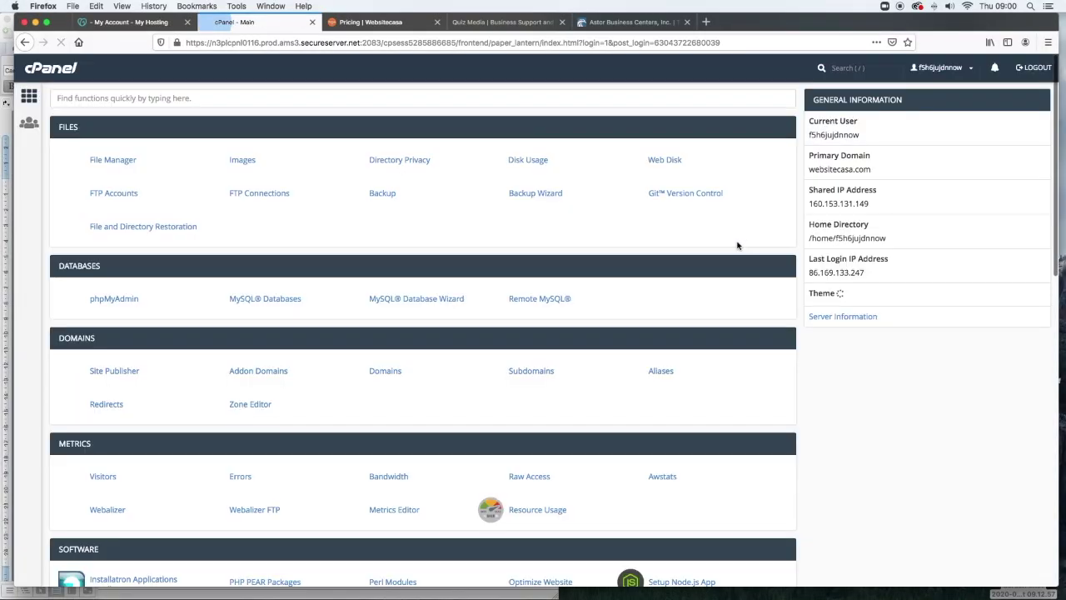
{"action": "scroll", "coordinate": [534, 254], "scroll_direction": "down", "scroll_amount": 15}
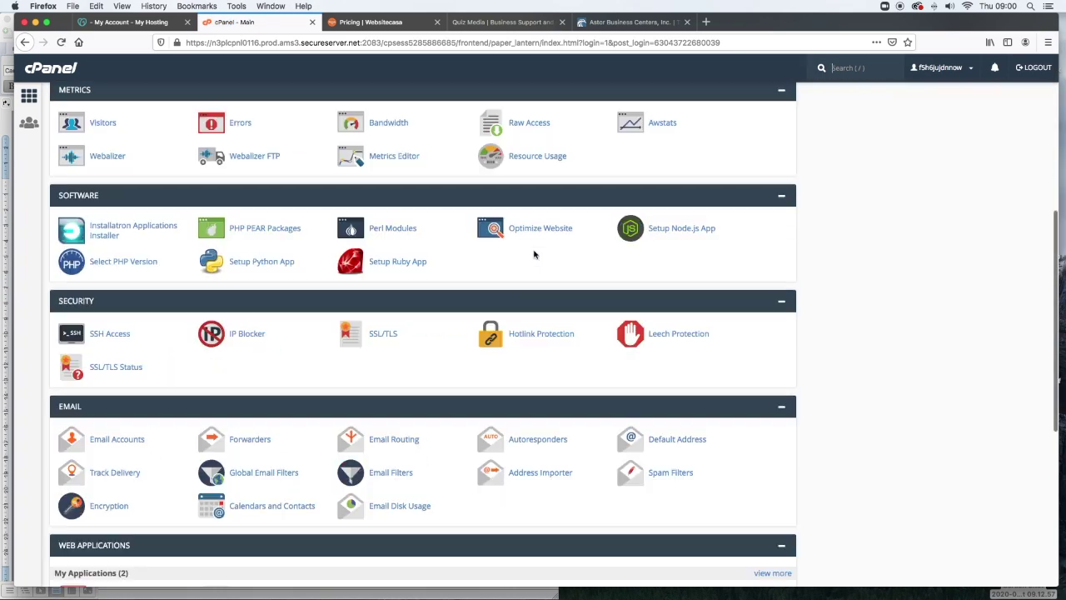
{"action": "scroll", "coordinate": [534, 254], "scroll_direction": "up", "scroll_amount": 10}
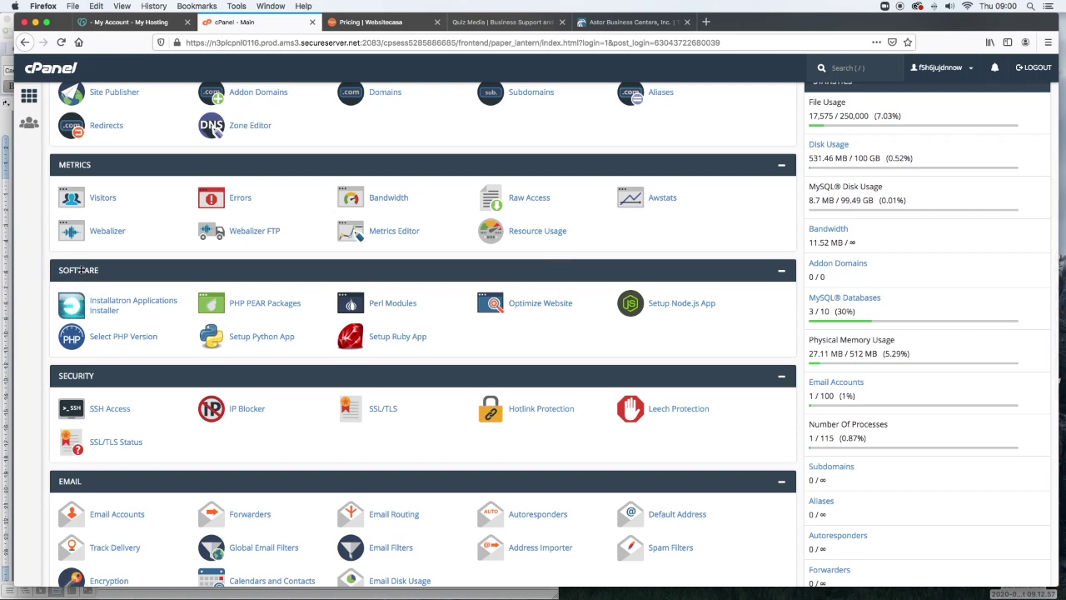
{"action": "left_click", "coordinate": [152, 305]}
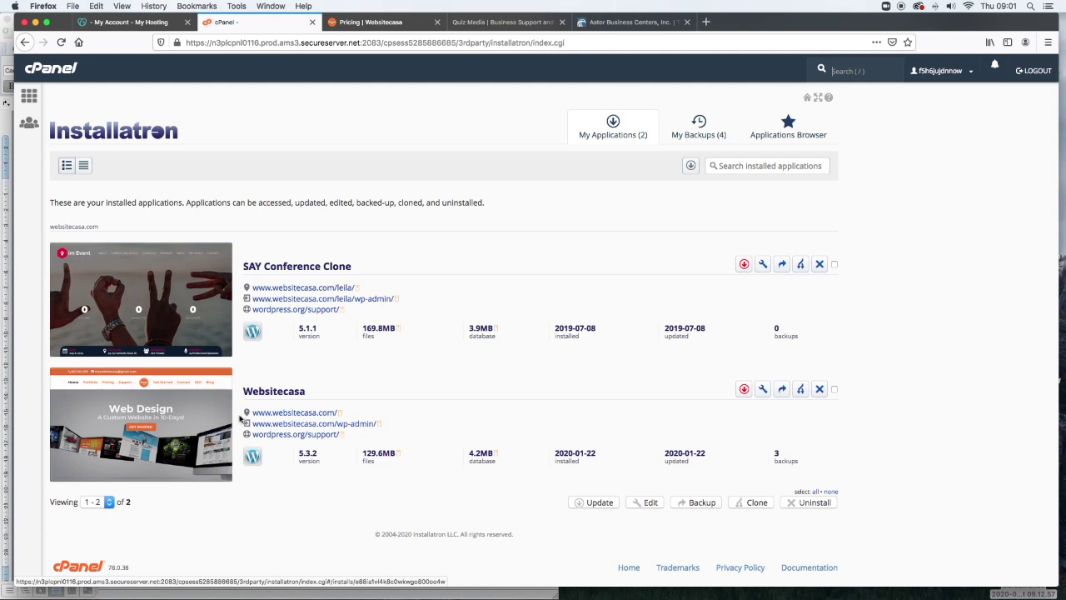
Open the wp-admin link of the SAY Conference Clone application in a separate page and close that page.
{"action": "left_click", "coordinate": [333, 302]}
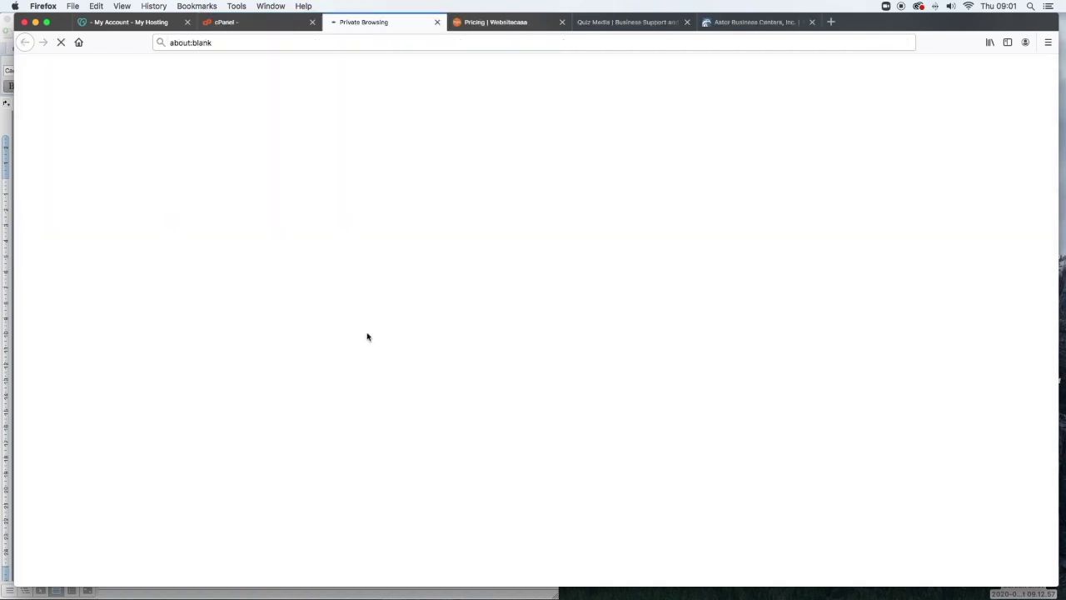
{"action": "left_click", "coordinate": [437, 22]}
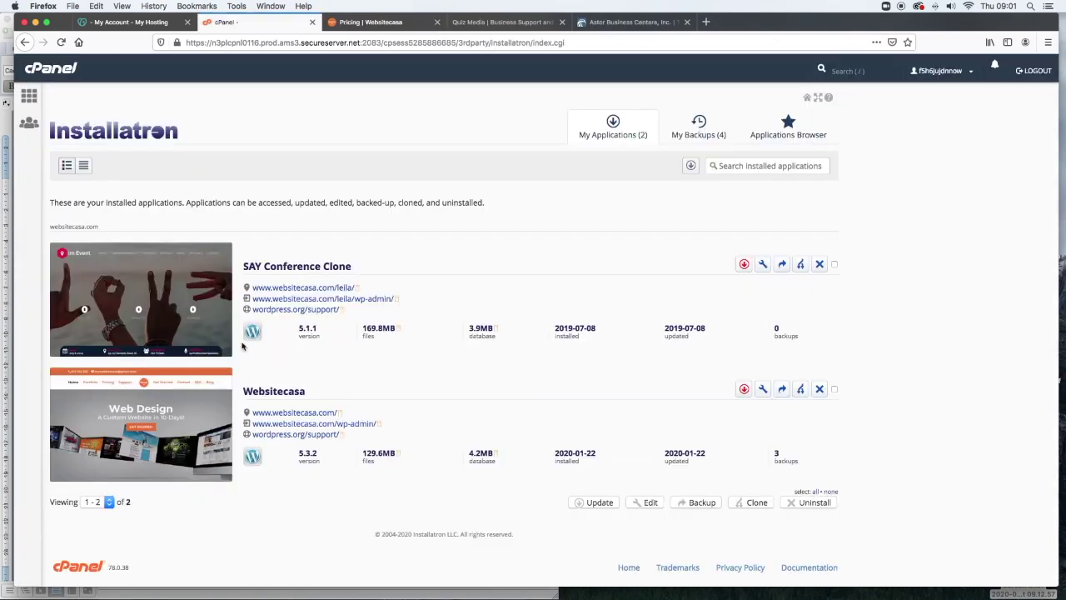
Close cPanel and return to the websitecasa.com hosting dashboard to view the Manage links of its WordPress applications.
{"action": "left_click", "coordinate": [312, 22]}
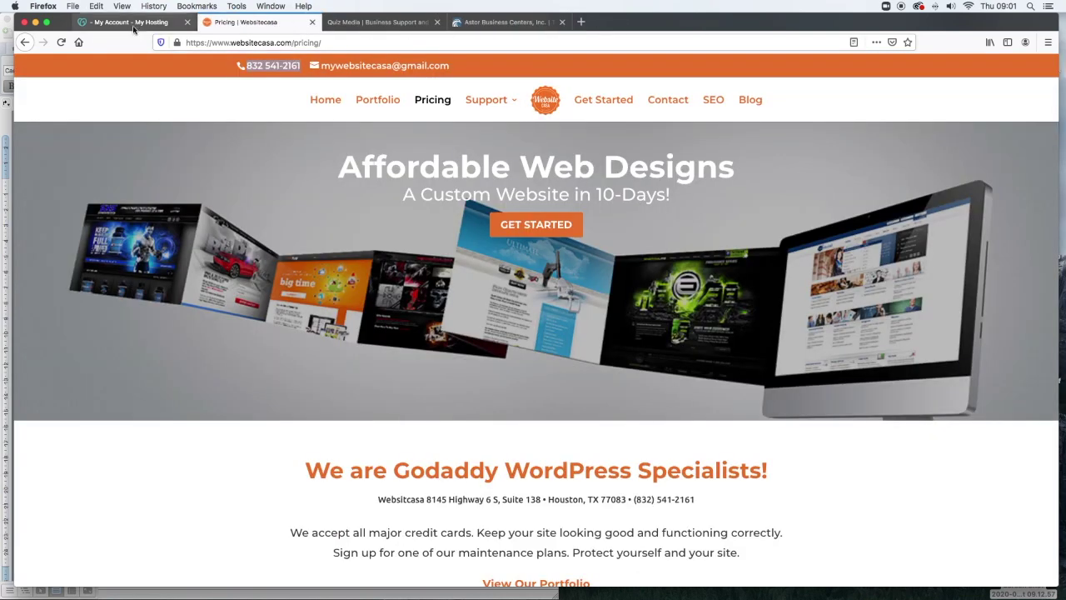
{"action": "left_click", "coordinate": [133, 25]}
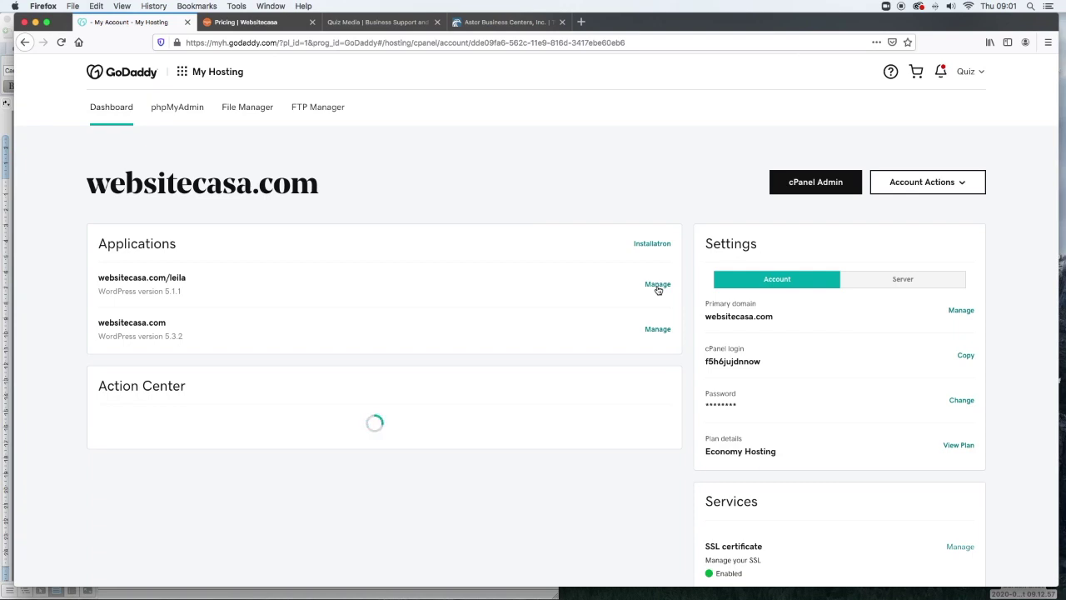
{"action": "scroll", "coordinate": [657, 289], "scroll_direction": "down", "scroll_amount": 1}
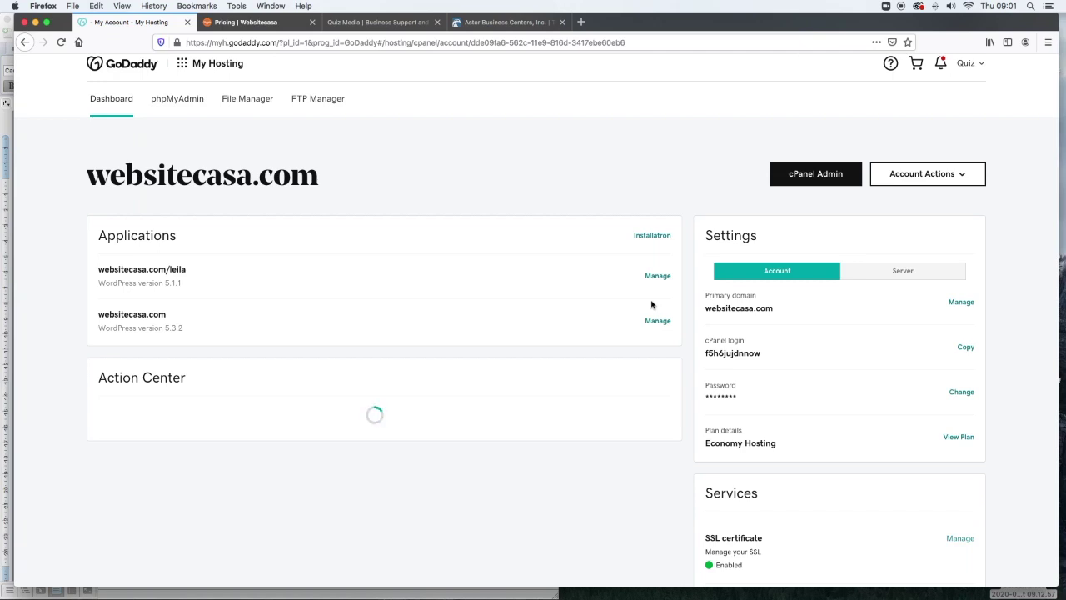
{"action": "left_click", "coordinate": [583, 23]}
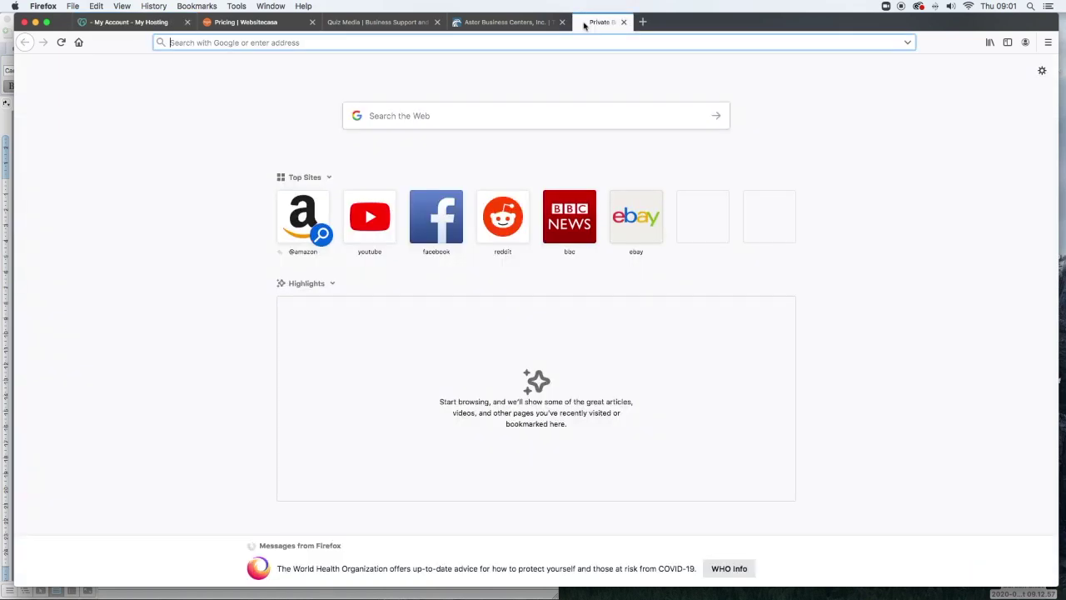
{"action": "type", "text": "www."}
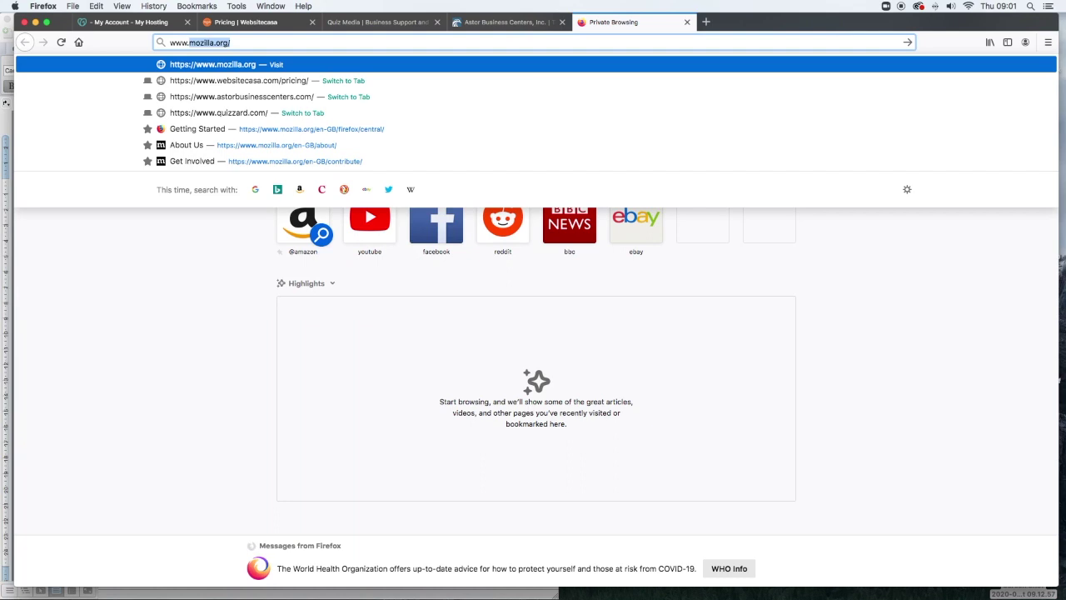
{"action": "type", "text": "trainin"}
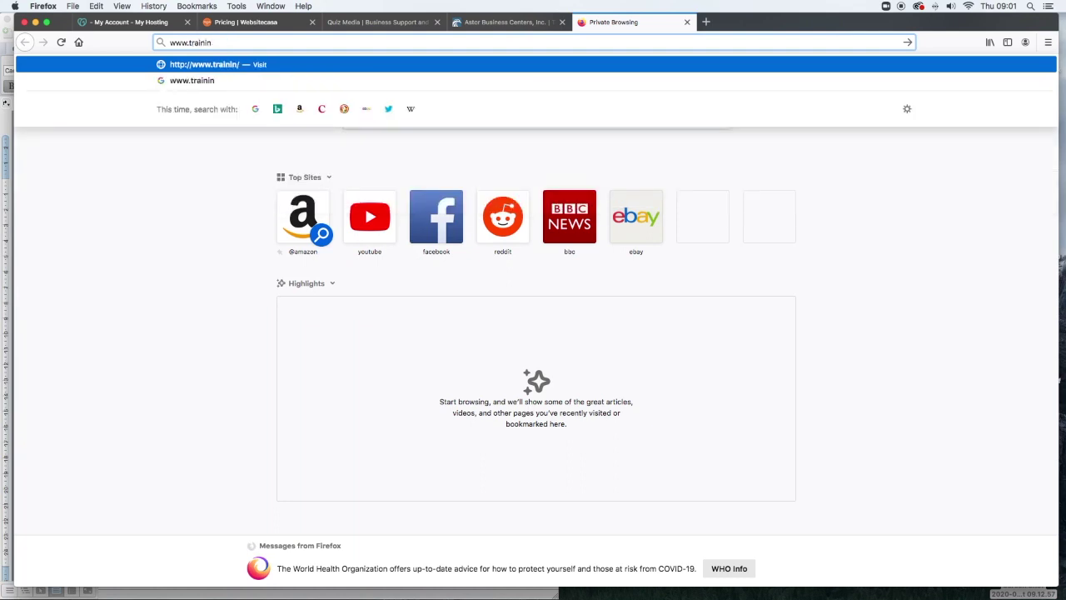
{"action": "type", "text": "gcasa.com"}
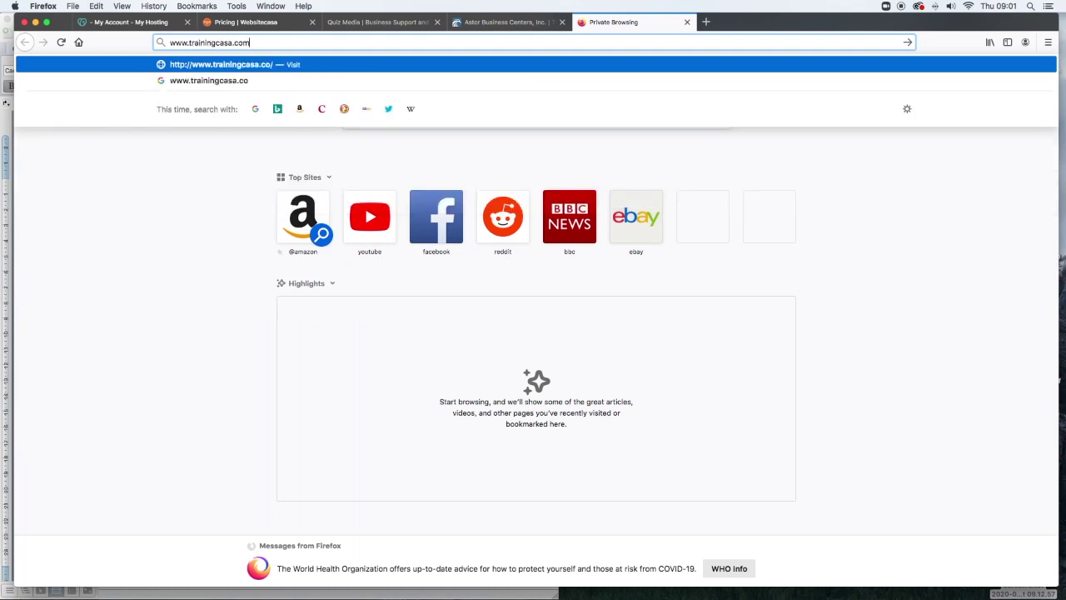
{"action": "type", "text": "/wp-"}
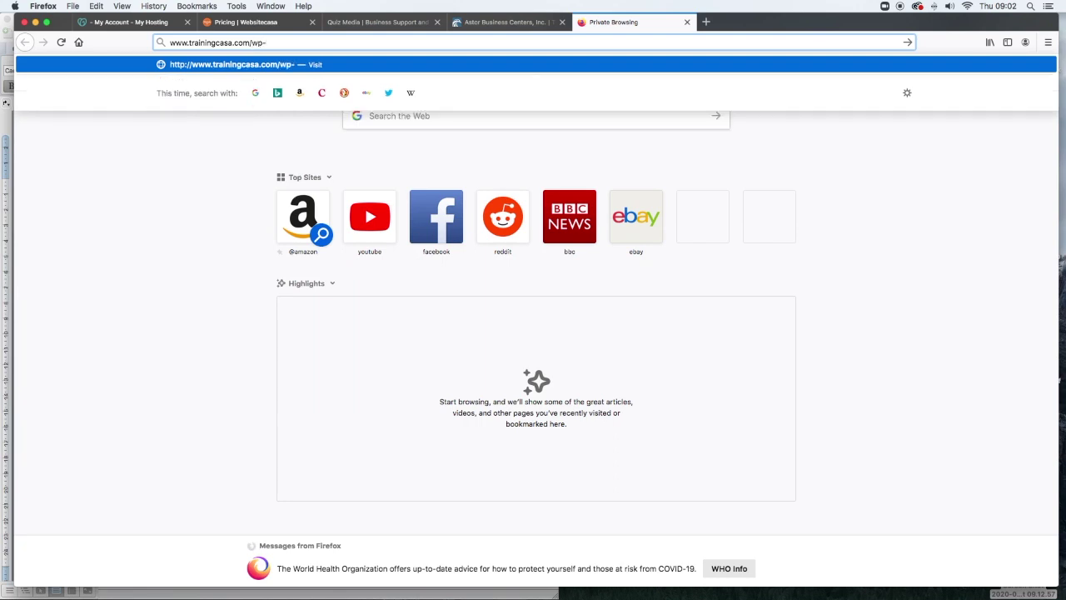
{"action": "type", "text": "admin"}
{"action": "left_click_drag", "start_coordinate": [302, 42], "coordinate": [154, 40]}
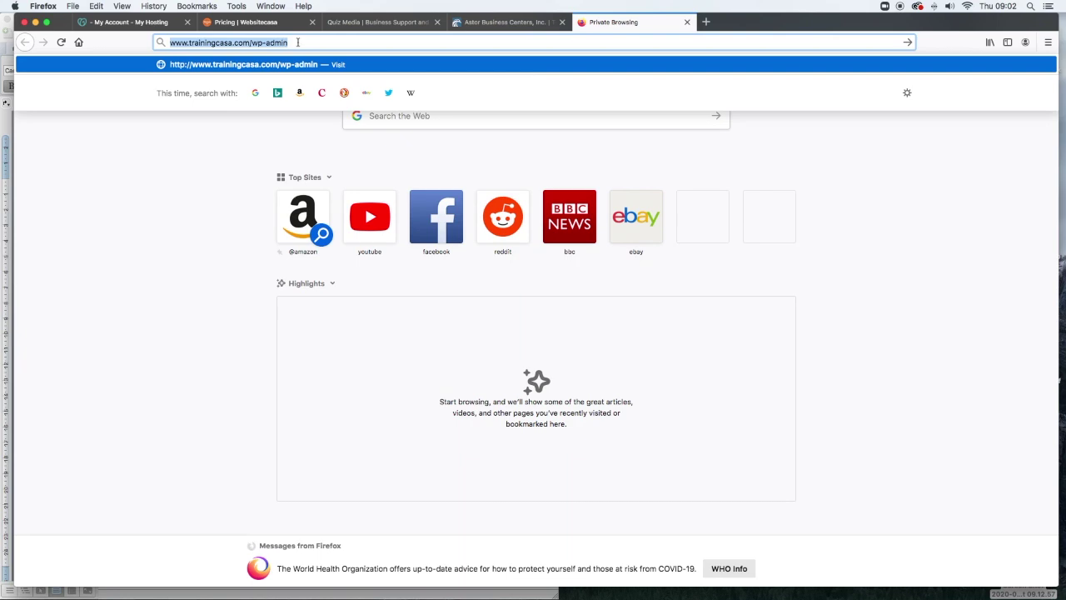
{"action": "key", "text": "Return"}
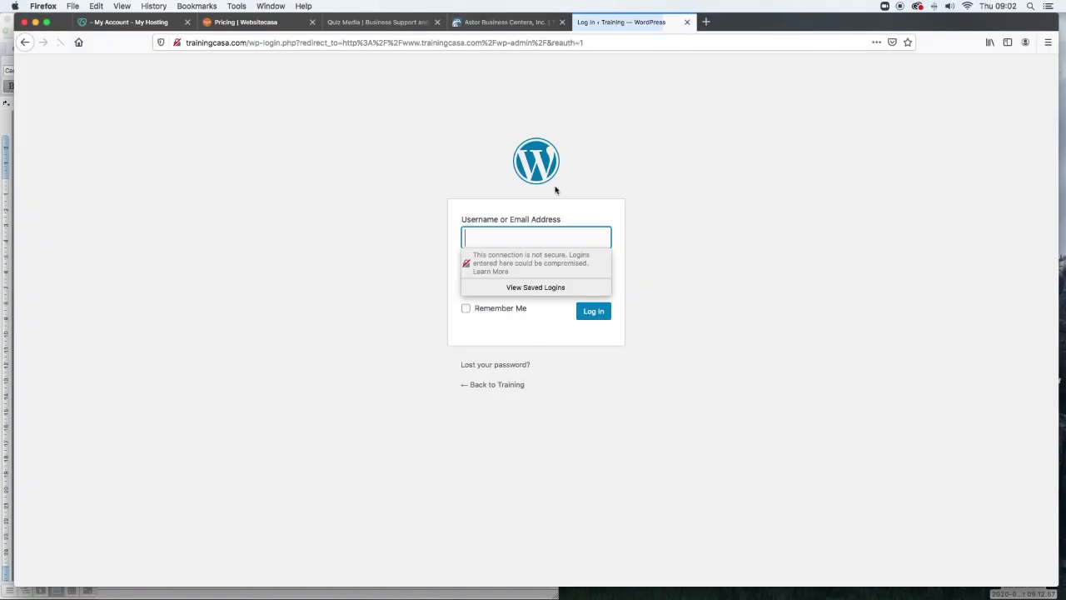
Dismiss the saved-logins notice and focus the username and password fields of the WordPress login form in turn.
{"action": "key", "text": "Escape"}
{"action": "left_click", "coordinate": [481, 238]}
{"action": "left_click", "coordinate": [475, 284]}
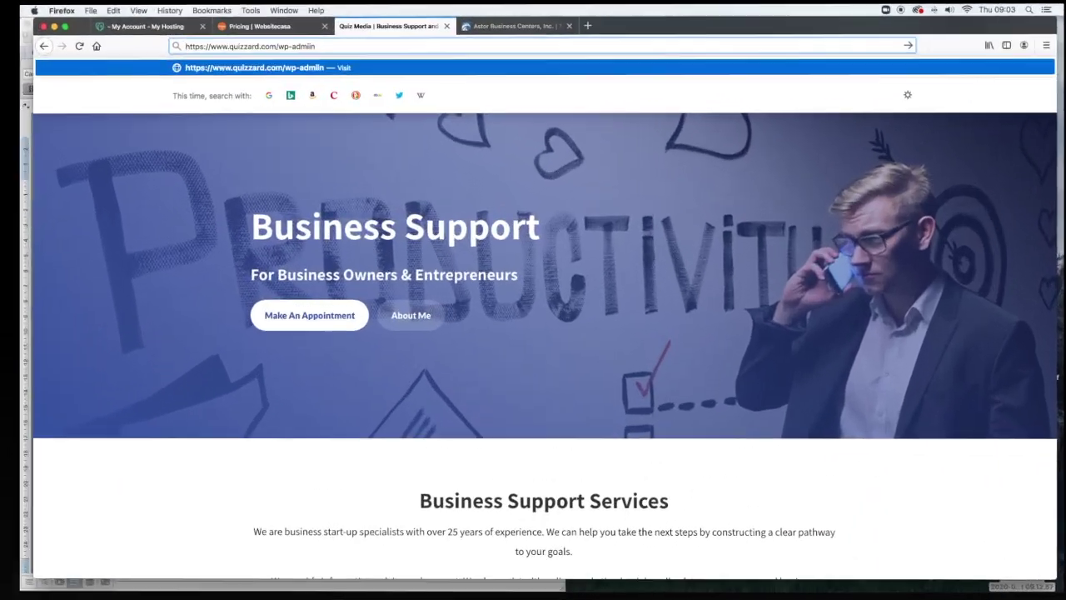
Leave the quizzard.com address unvisited and examine the package prices and features on the Websitecasa pricing page.
{"action": "left_click", "coordinate": [310, 47]}
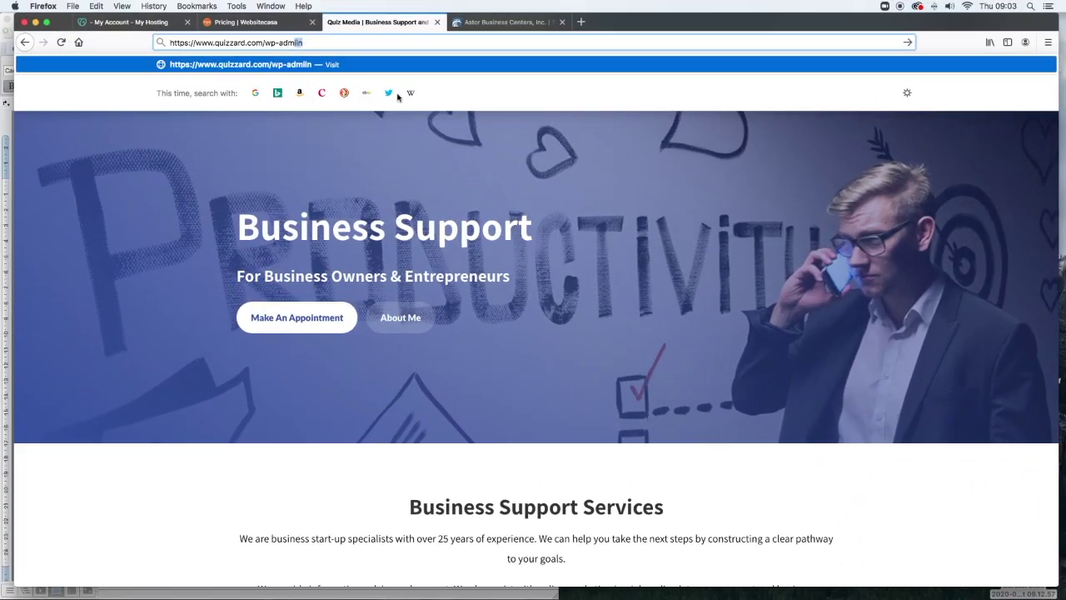
{"action": "left_click", "coordinate": [242, 24]}
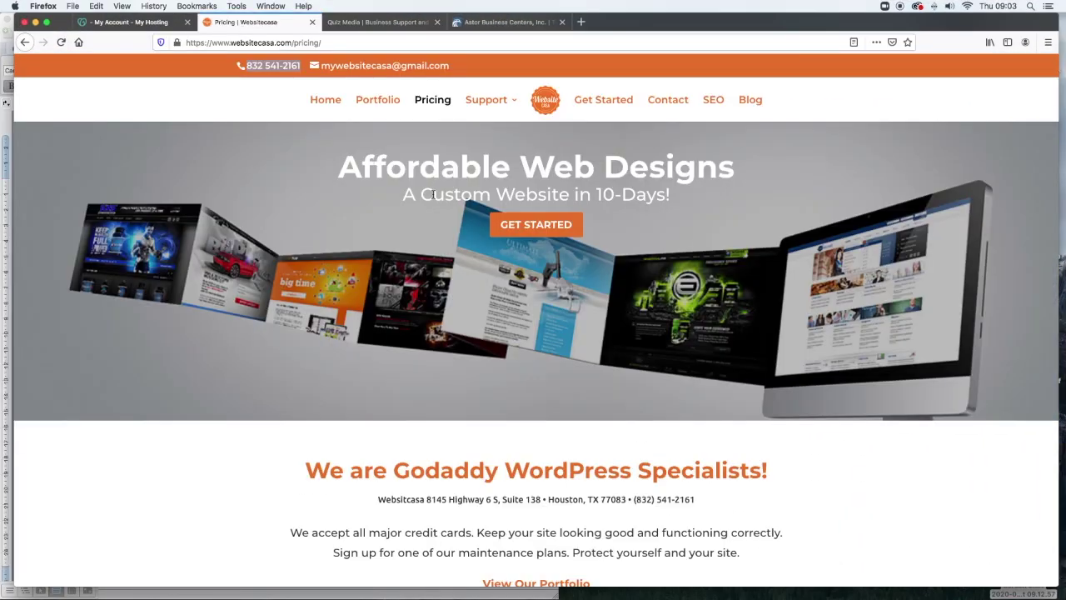
{"action": "scroll", "coordinate": [432, 193], "scroll_direction": "down", "scroll_amount": 5}
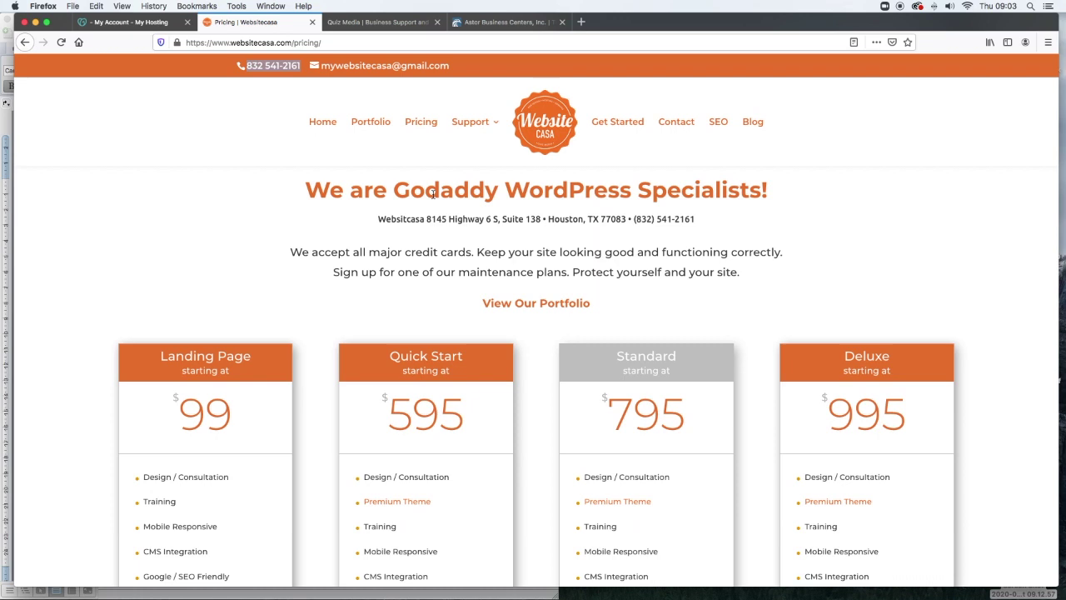
{"action": "scroll", "coordinate": [432, 194], "scroll_direction": "down", "scroll_amount": 3}
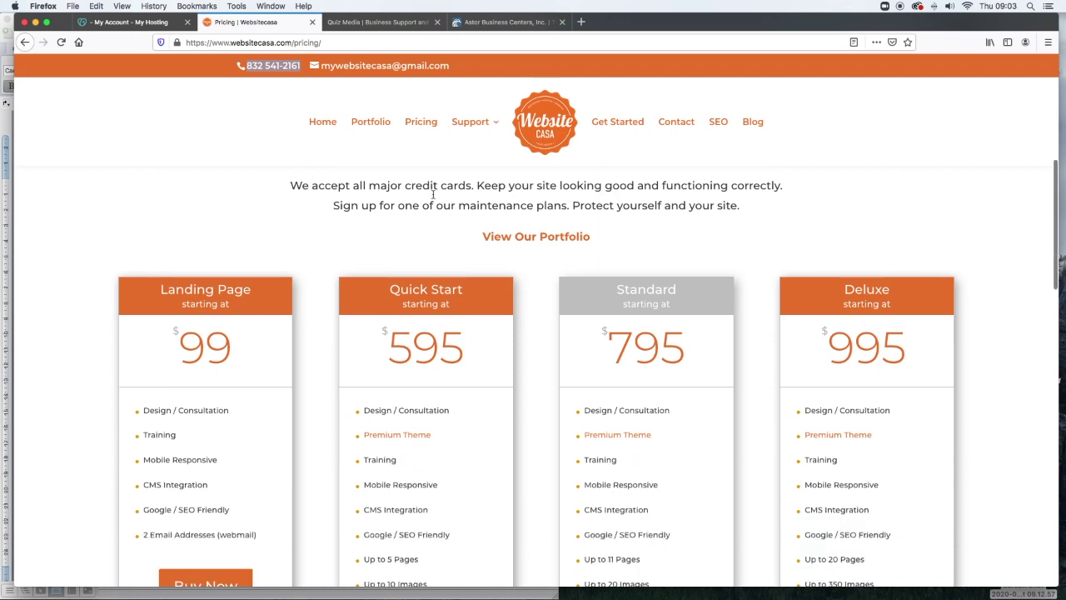
{"action": "scroll", "coordinate": [433, 193], "scroll_direction": "down", "scroll_amount": 1}
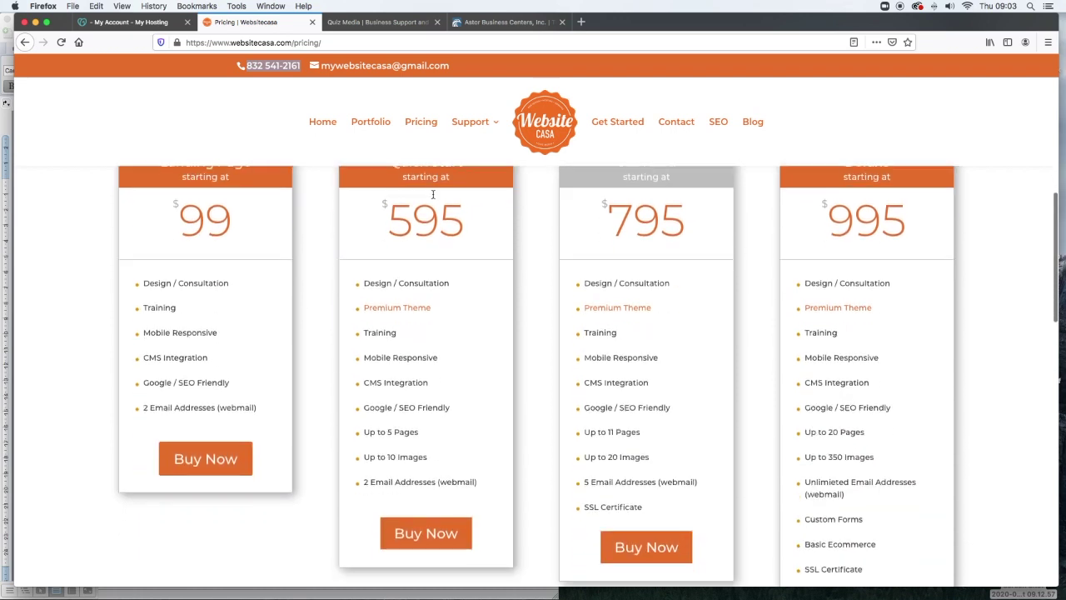
{"action": "scroll", "coordinate": [432, 193], "scroll_direction": "up", "scroll_amount": 1}
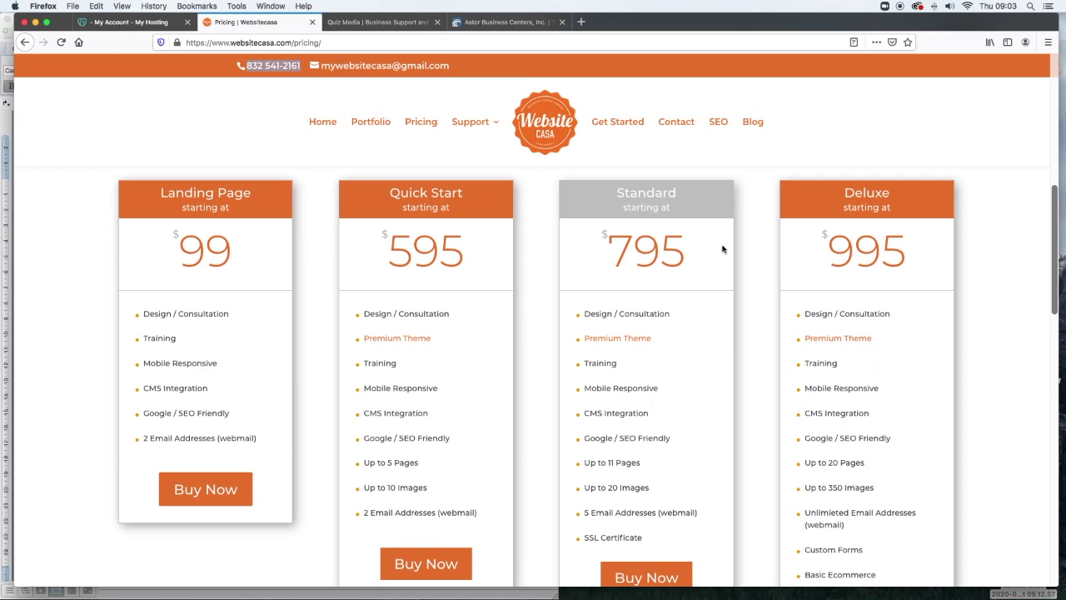
Open the Websitecasa Get Started page and read the steps for ordering a new website.
{"action": "left_click", "coordinate": [604, 122]}
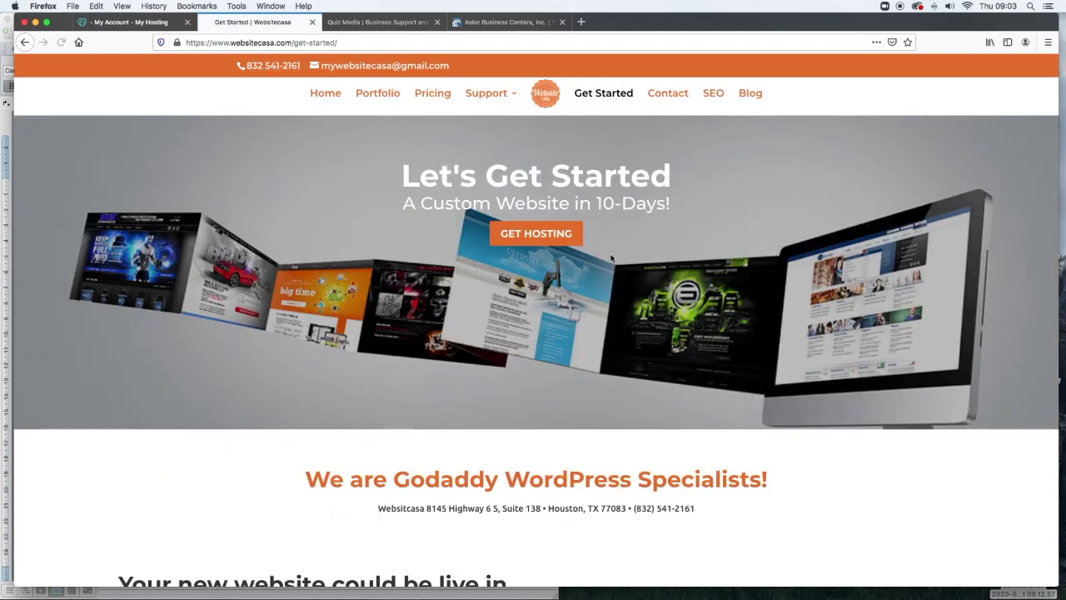
{"action": "scroll", "coordinate": [611, 258], "scroll_direction": "down", "scroll_amount": 5}
{"action": "scroll", "coordinate": [611, 258], "scroll_direction": "down", "scroll_amount": 2}
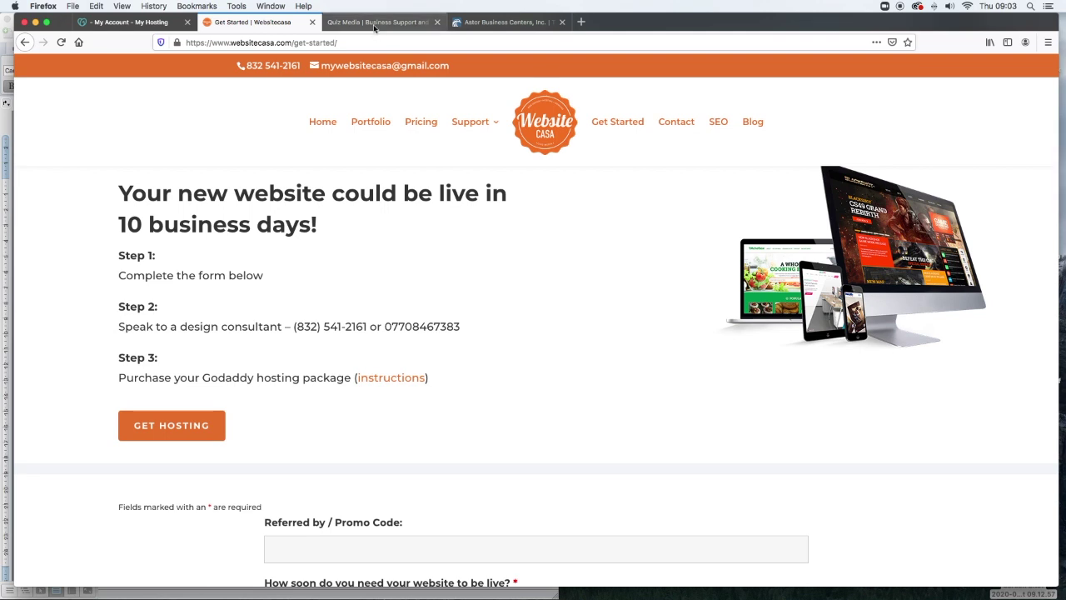
Load websiteorhosting.com in a new browser tab.
{"action": "left_click", "coordinate": [580, 22]}
{"action": "type", "text": "website"}
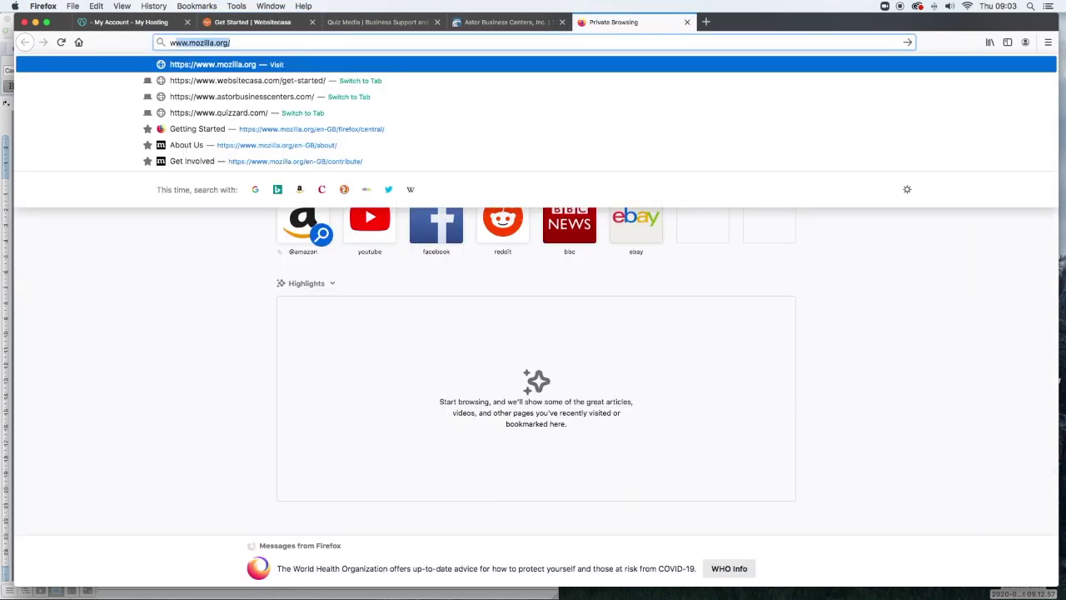
{"action": "type", "text": "orhosting.com"}
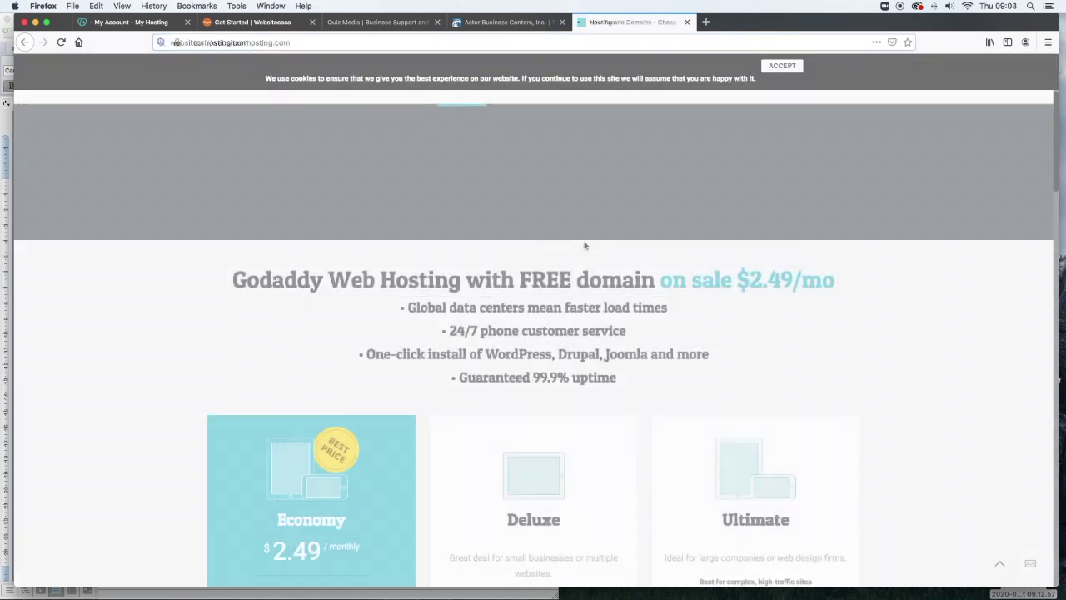
Look through the GoDaddy hosting plans and website design offers on the websiteorhosting.com home page.
{"action": "scroll", "coordinate": [583, 240], "scroll_direction": "down", "scroll_amount": 4}
{"action": "scroll", "coordinate": [585, 246], "scroll_direction": "down", "scroll_amount": 3}
{"action": "scroll", "coordinate": [585, 246], "scroll_direction": "down", "scroll_amount": 5}
{"action": "scroll", "coordinate": [585, 245], "scroll_direction": "up", "scroll_amount": 13}
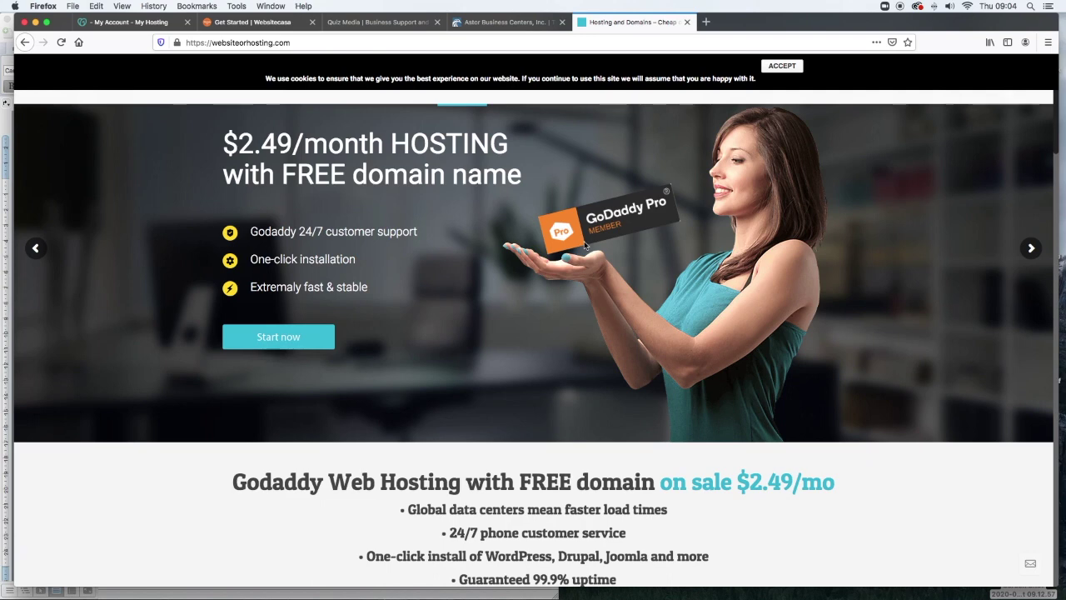
{"action": "scroll", "coordinate": [586, 244], "scroll_direction": "down", "scroll_amount": 5}
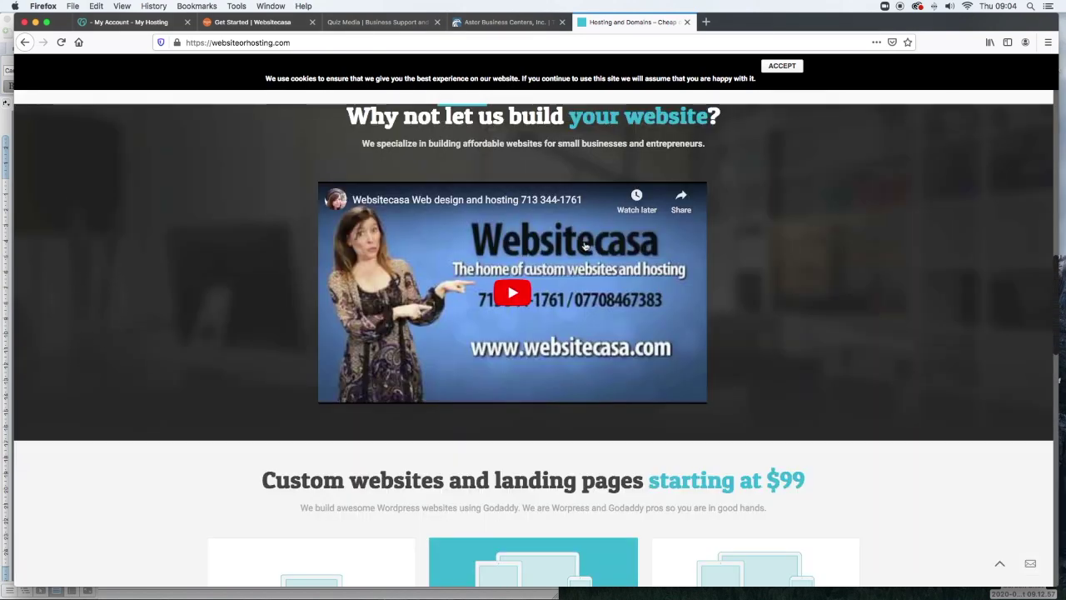